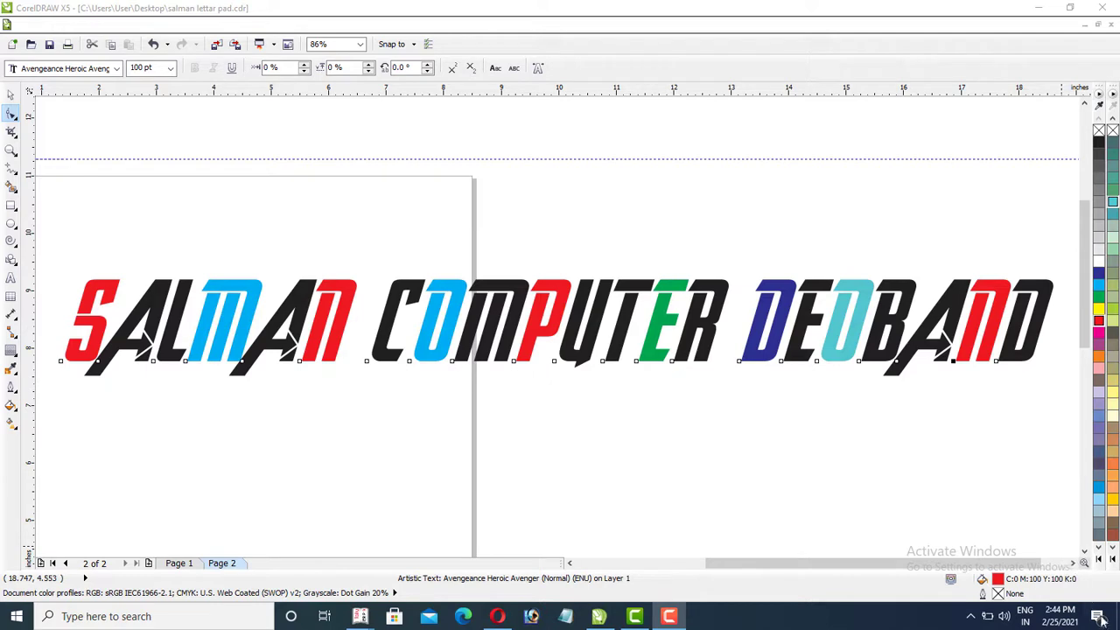
# Minimize the browser and CorelDRAW windows and switch to Adobe Photoshop
pyautogui.click(498, 616)
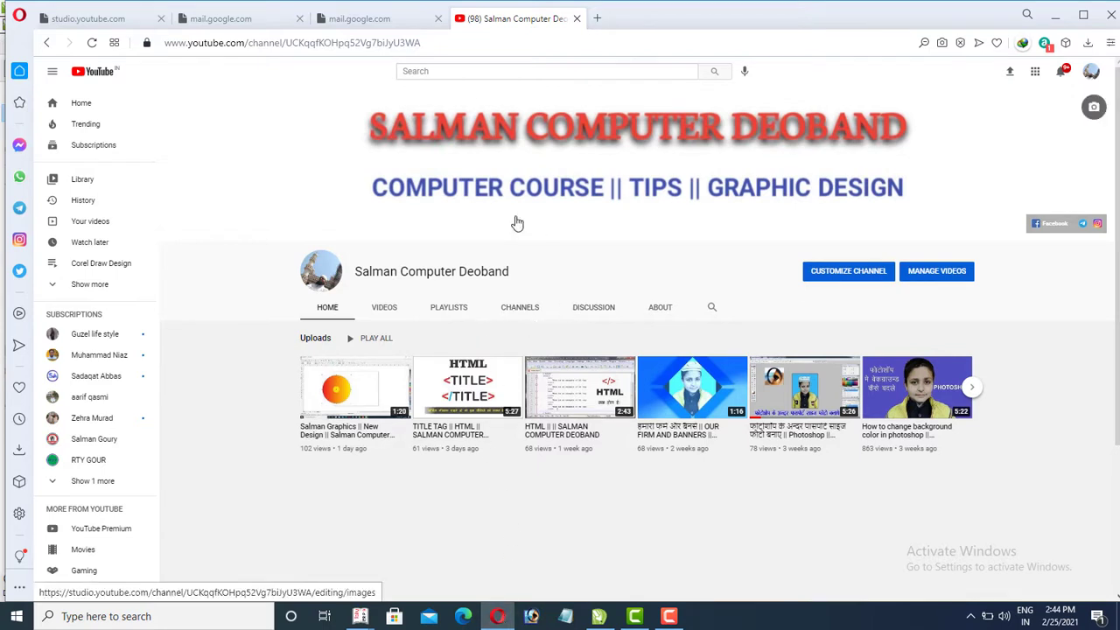
pyautogui.click(1058, 16)
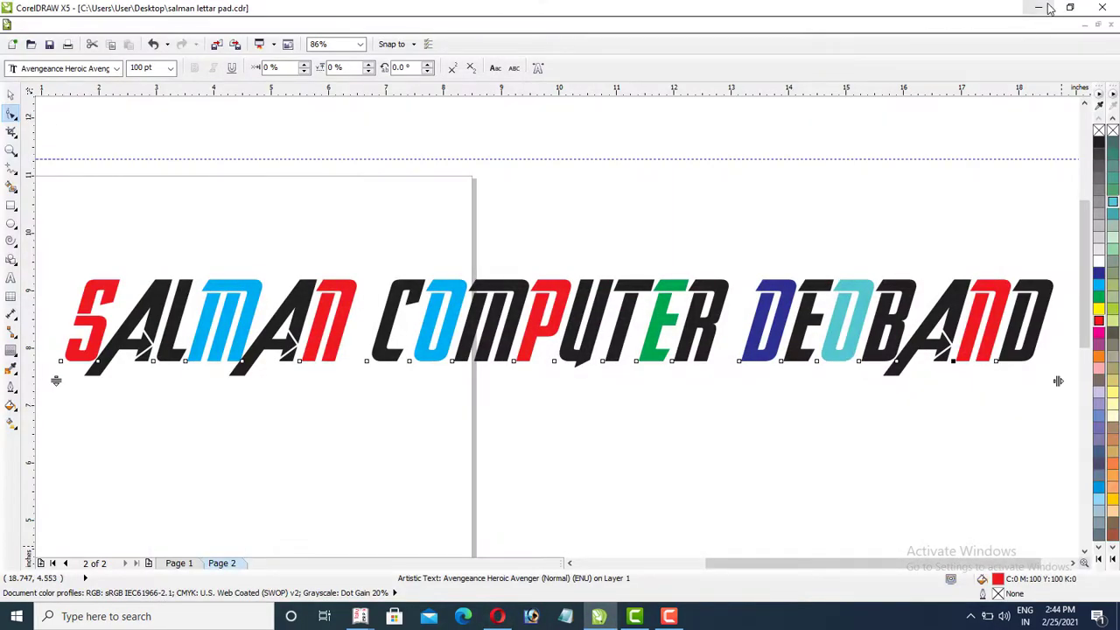
pyautogui.click(1048, 7)
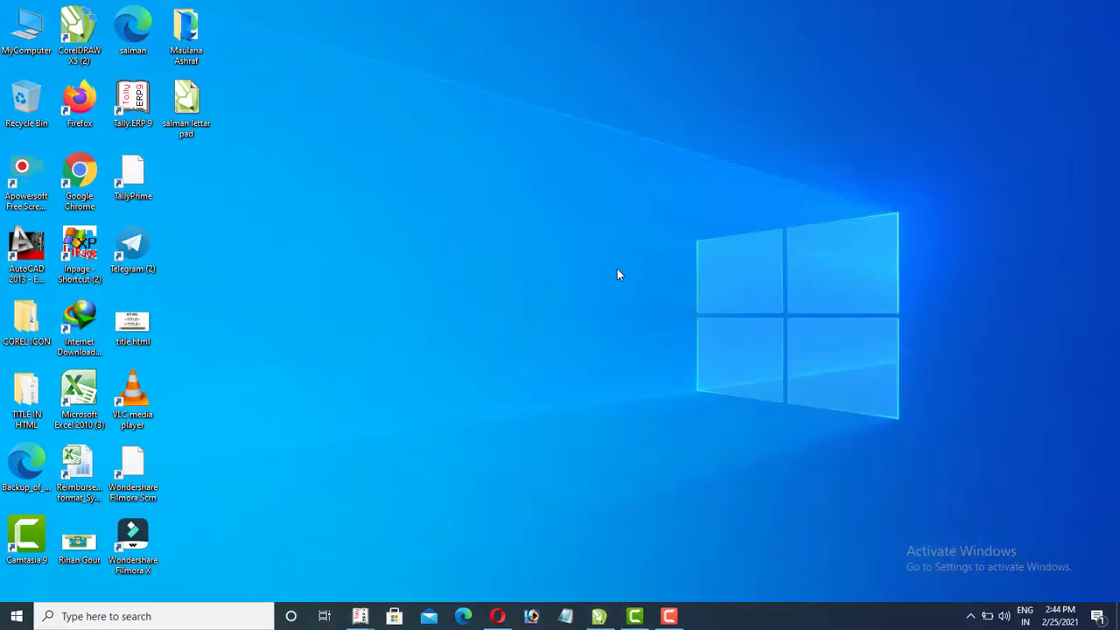
pyautogui.click(531, 617)
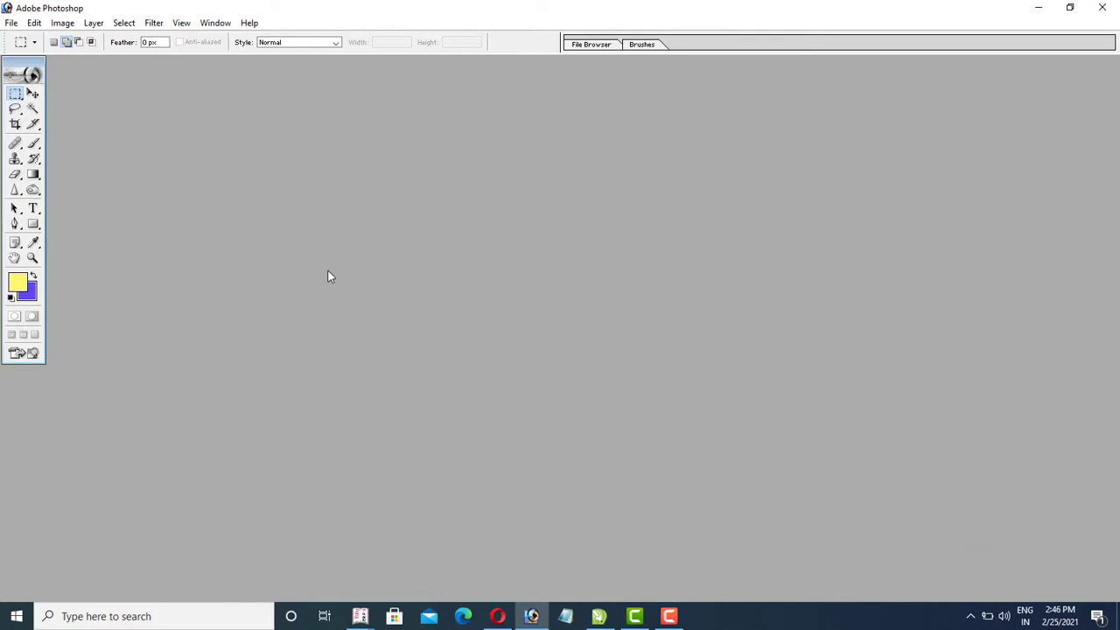
# Open image 147 from the Photo folder and move its window toward the middle of the workspace
pyautogui.hotkey('ctrl', 'o')
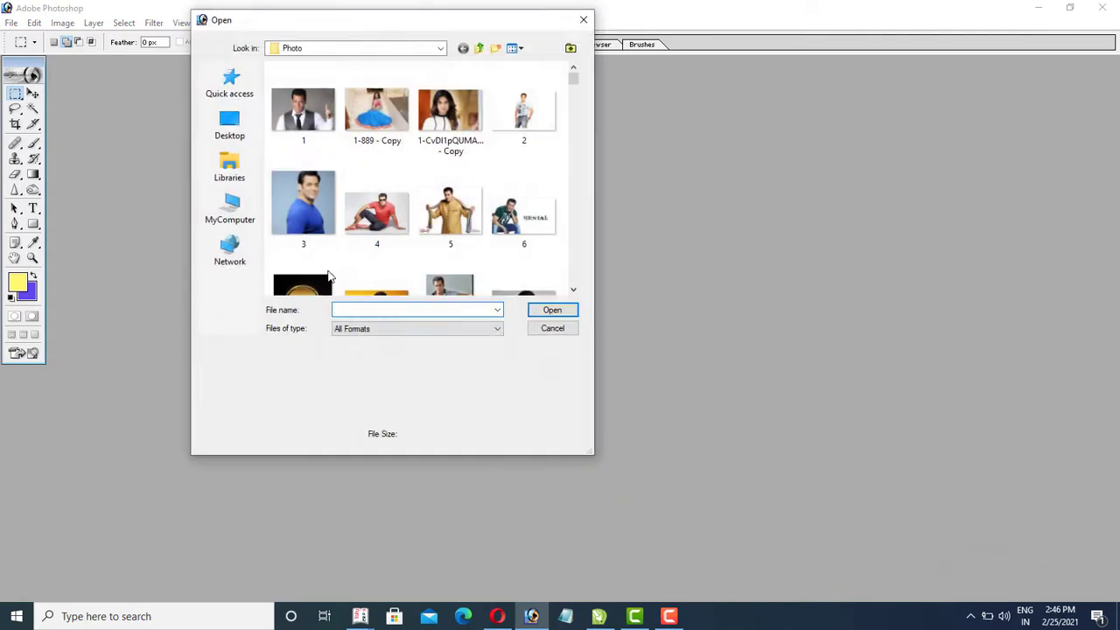
pyautogui.scroll(-2, 334, 245)
pyautogui.scroll(-2, 337, 237)
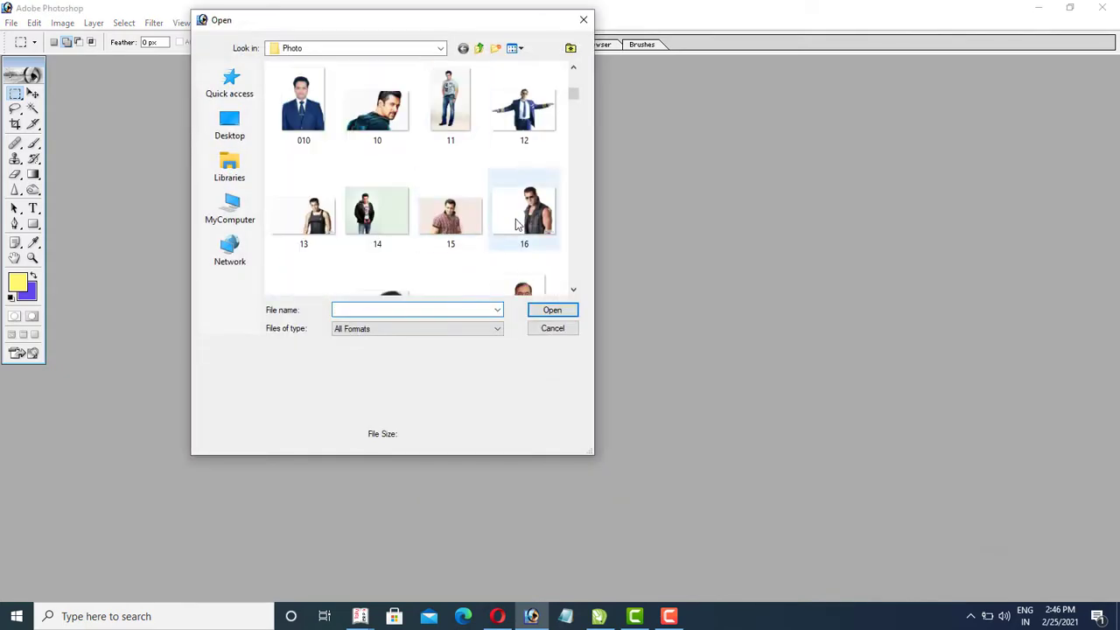
pyautogui.click(573, 290)
pyautogui.click(573, 290)
pyautogui.click(574, 289)
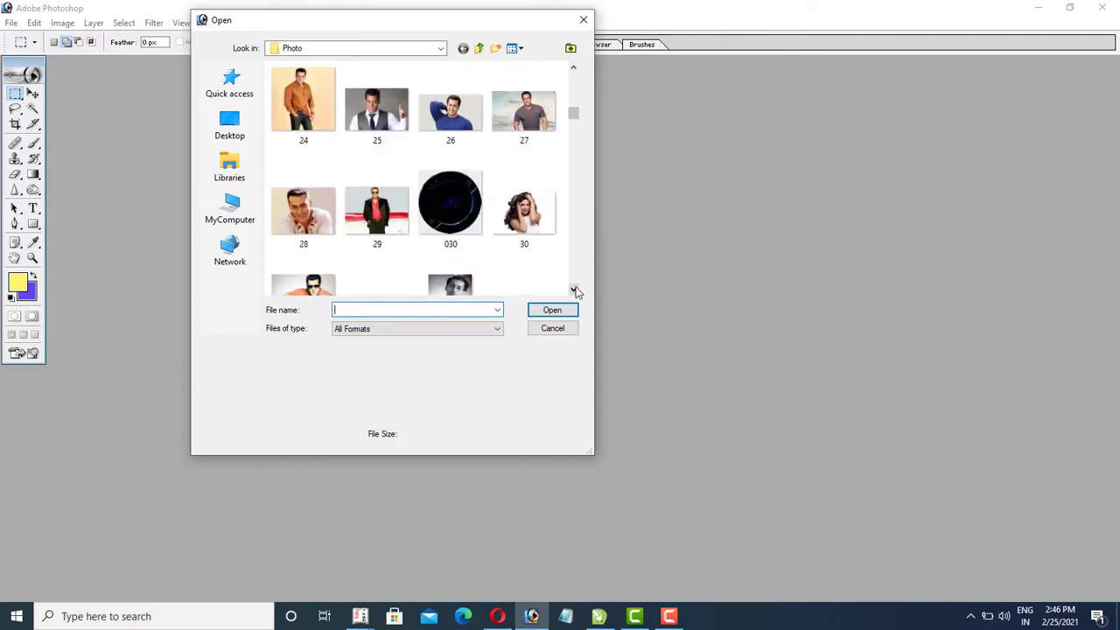
pyautogui.click(574, 290)
pyautogui.click(573, 290)
pyautogui.click(573, 289)
pyautogui.click(573, 290)
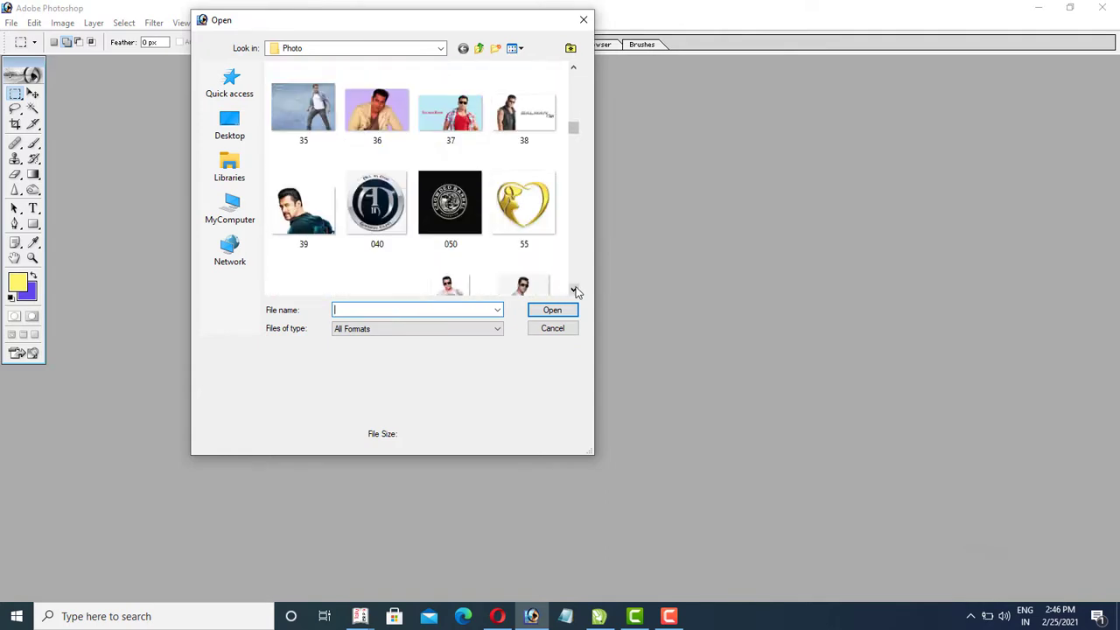
pyautogui.click(573, 289)
pyautogui.click(573, 290)
pyautogui.click(573, 289)
pyautogui.click(573, 289)
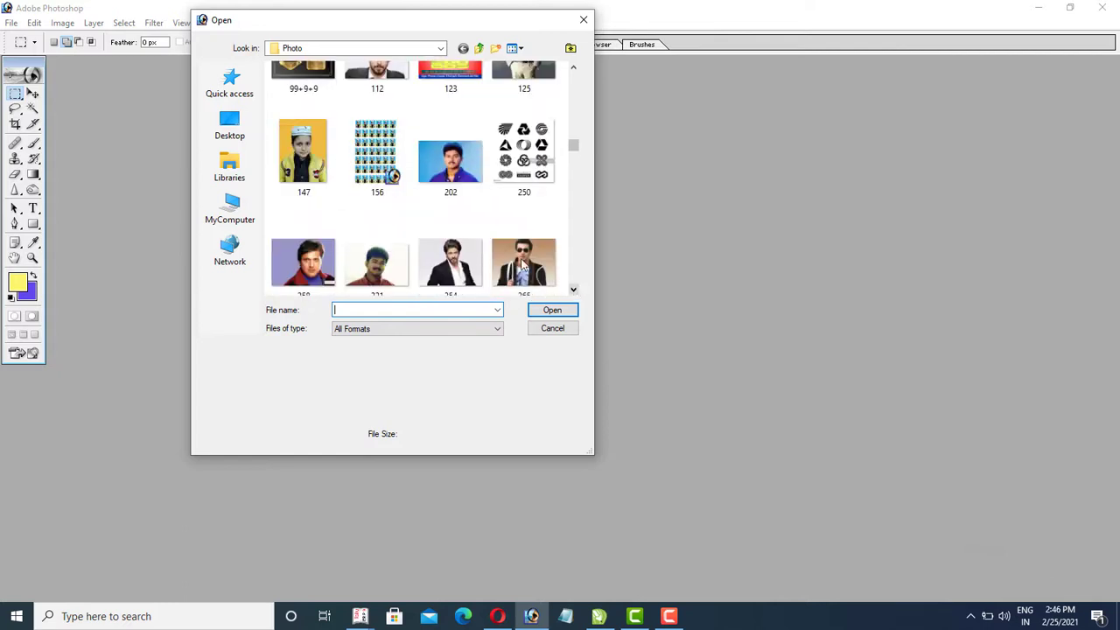
pyautogui.doubleClick(295, 149)
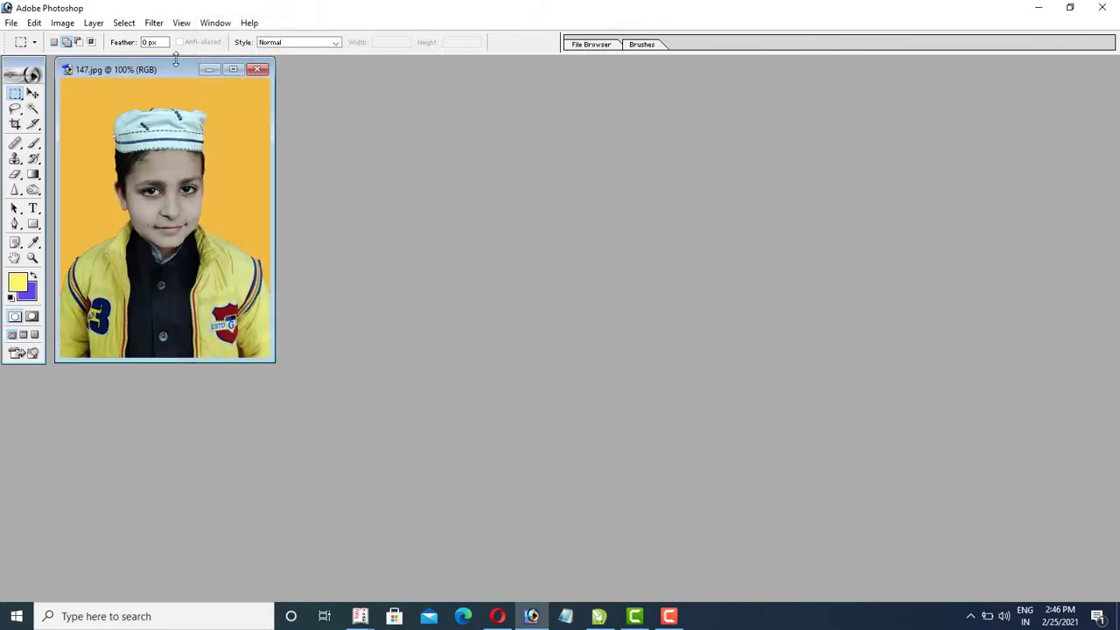
pyautogui.moveTo(178, 69); pyautogui.dragTo(394, 116)
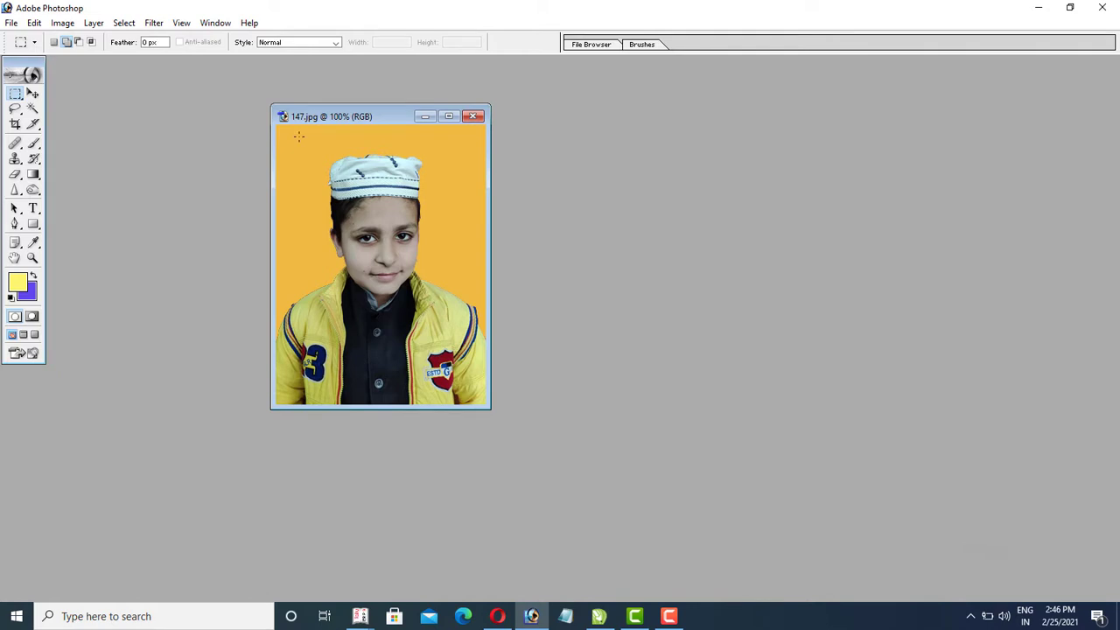
# Duplicate 147.jpg as "147 copy", close the original image and reposition the duplicate's window
pyautogui.rightClick(378, 118)
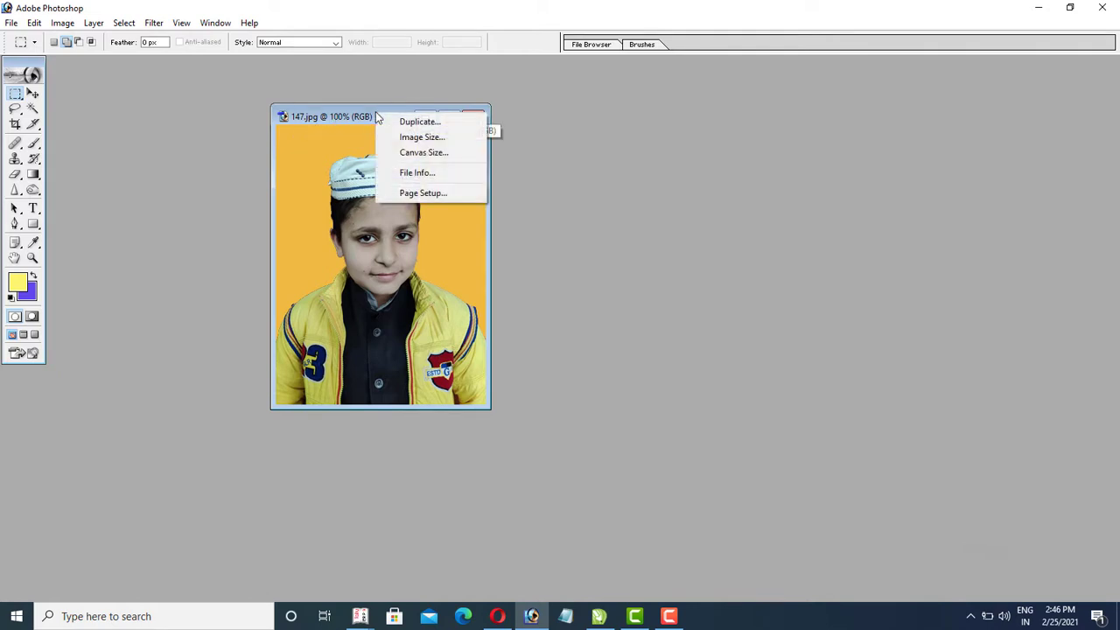
pyautogui.click(410, 122)
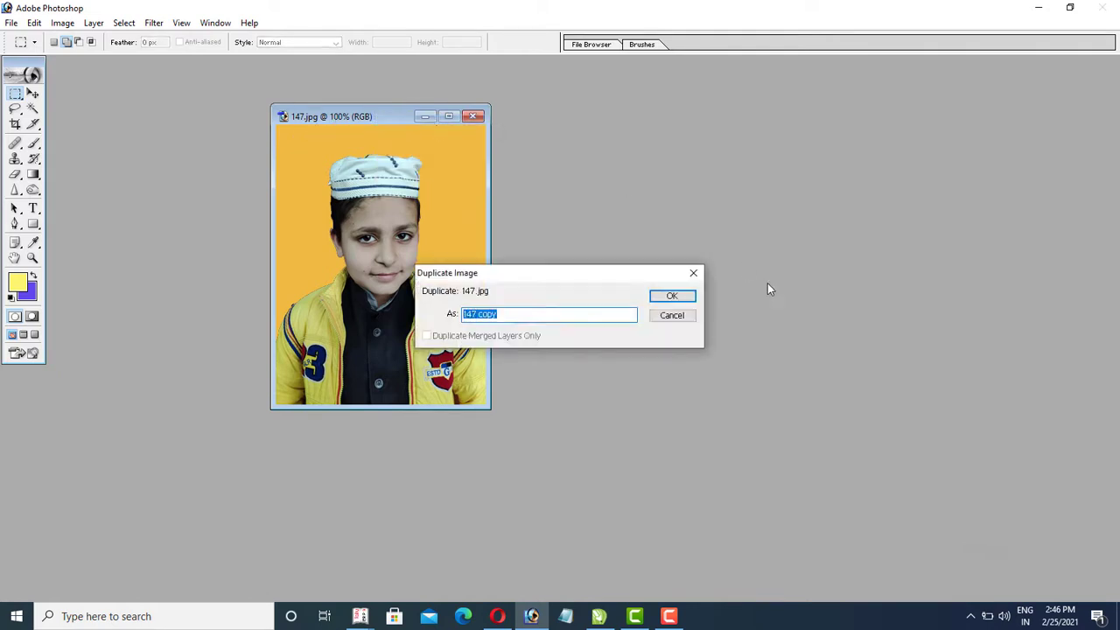
pyautogui.click(689, 295)
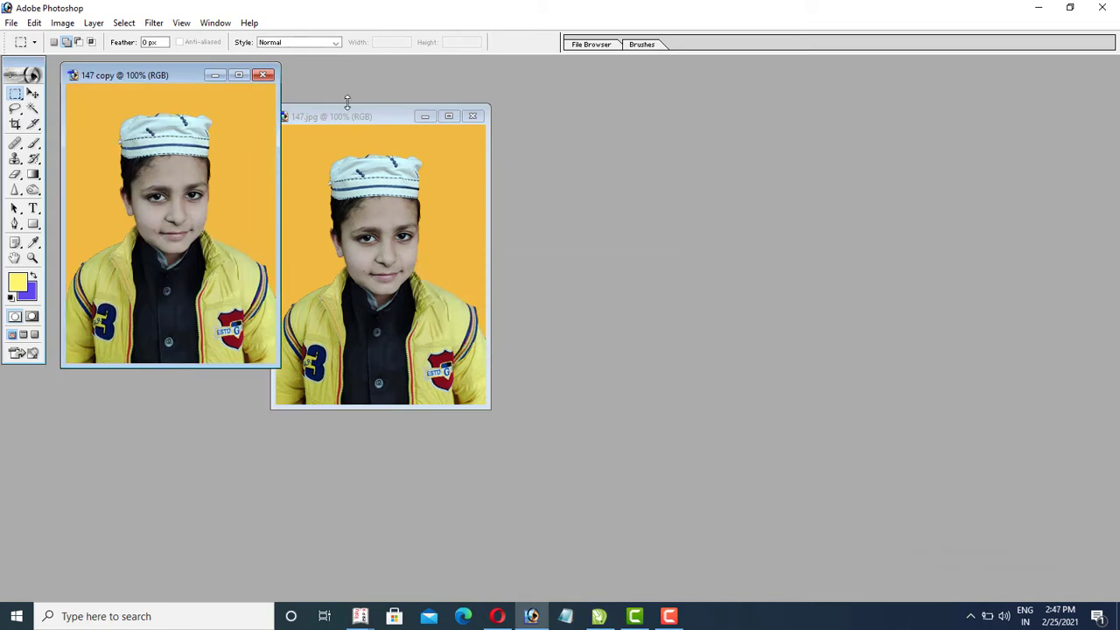
pyautogui.click(473, 116)
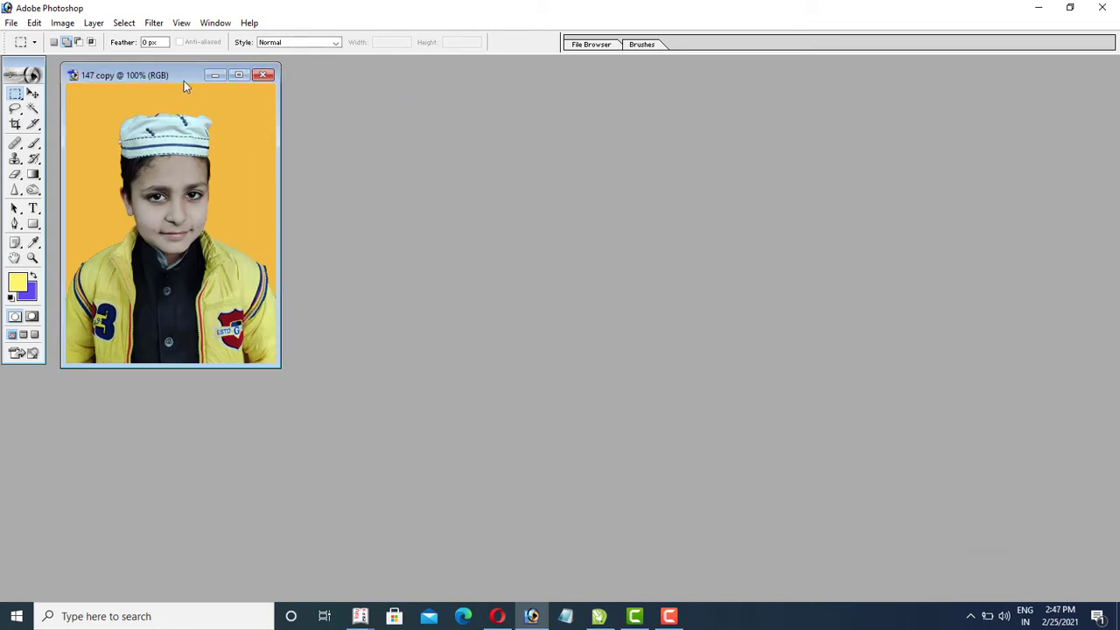
pyautogui.moveTo(174, 74); pyautogui.dragTo(389, 89)
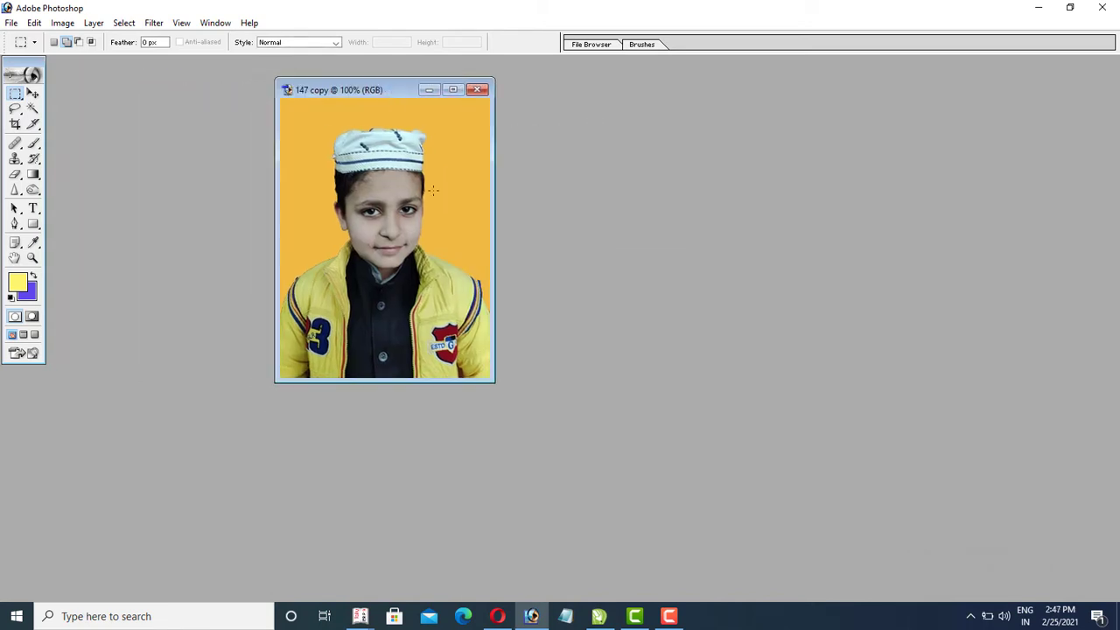
# Activate the Slice tool with the 147 copy image zoomed to 90.9%
pyautogui.hotkey('ctrl', '-')
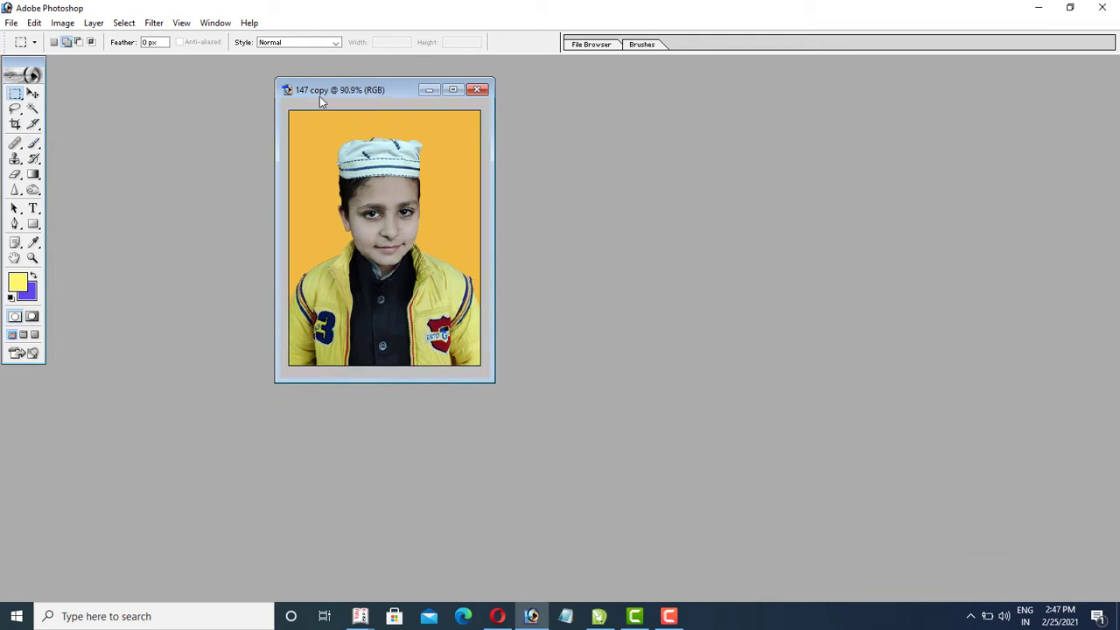
pyautogui.hotkey('ctrl', '-')
pyautogui.hotkey('ctrl', '-')
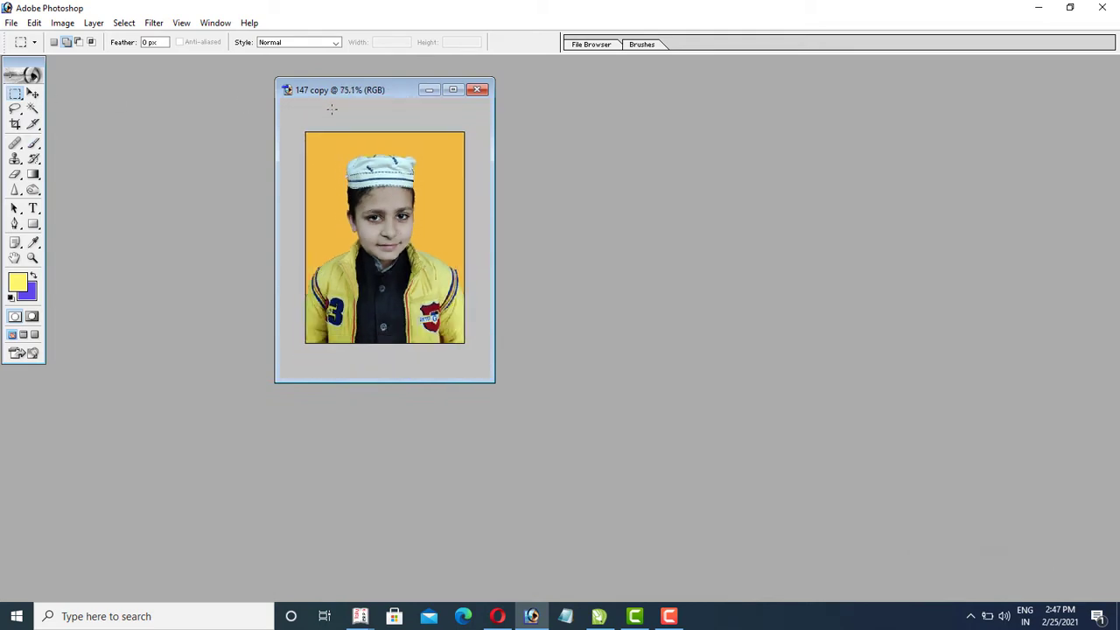
pyautogui.hotkey('ctrl', '+')
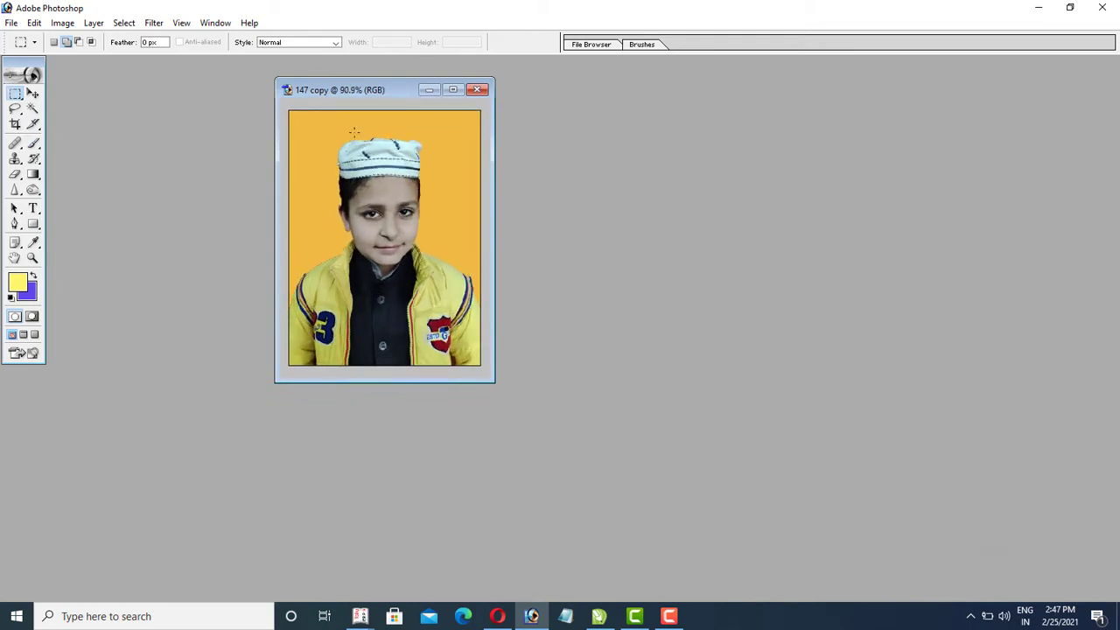
pyautogui.click(34, 124)
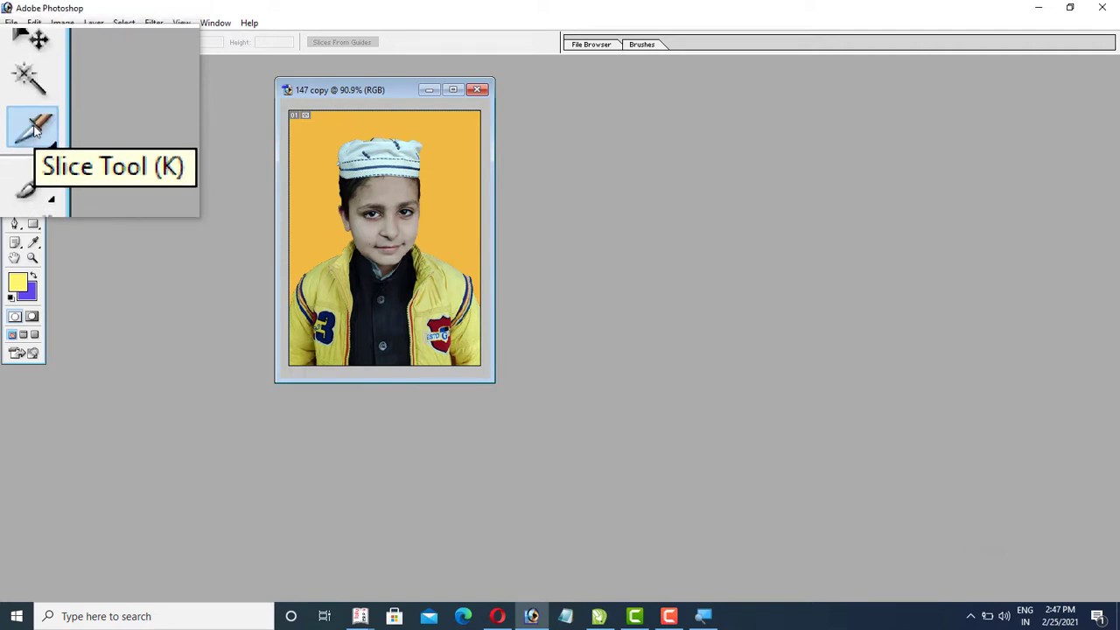
pyautogui.click(35, 130)
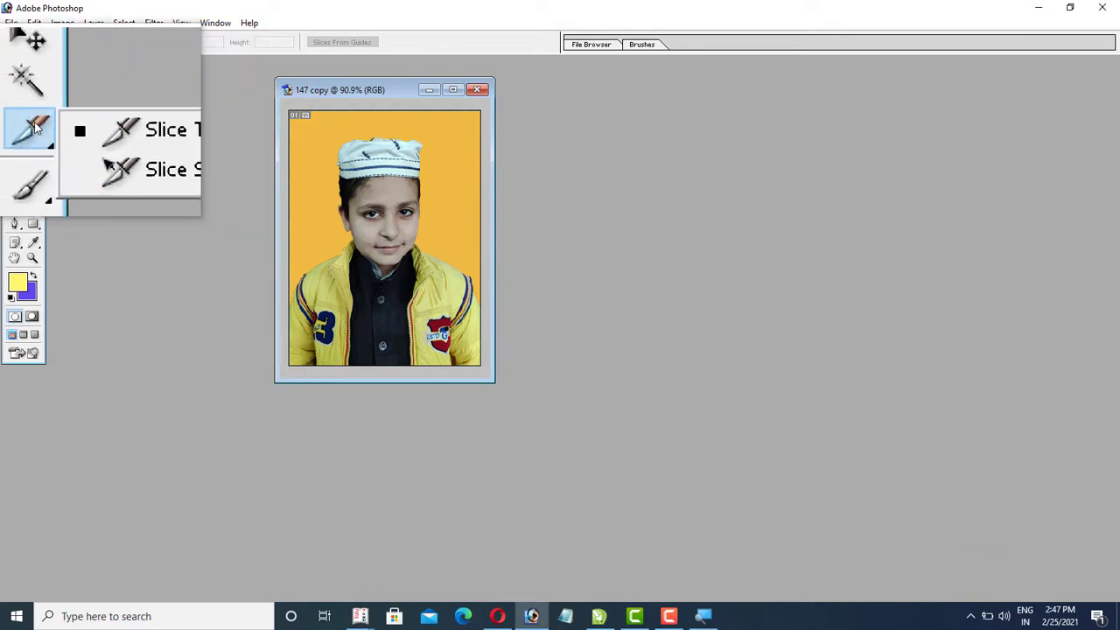
pyautogui.click(35, 129)
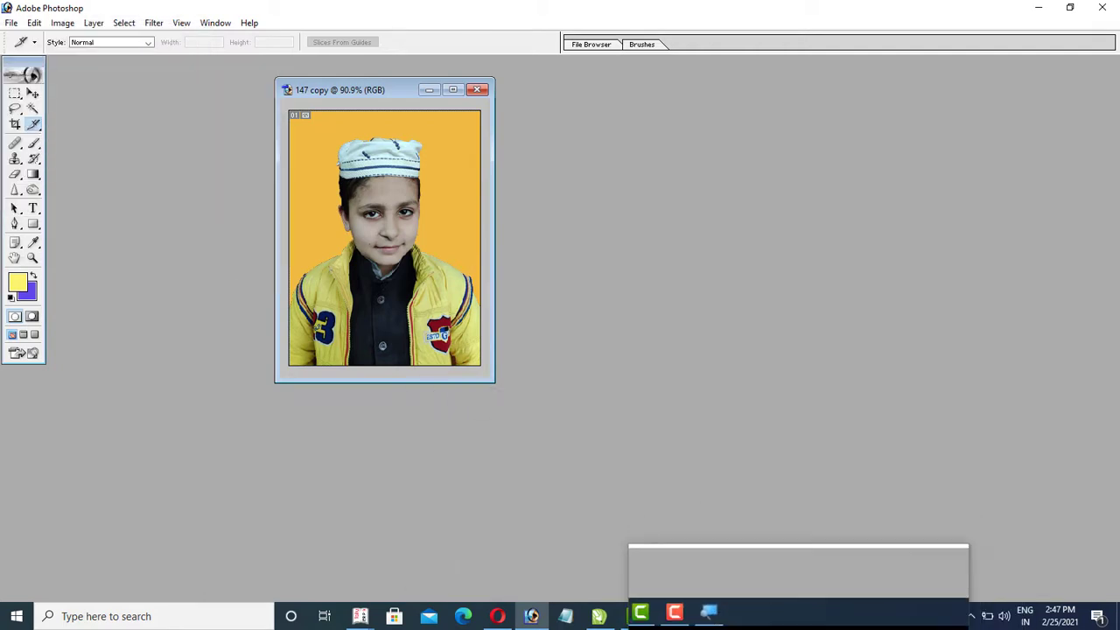
# Close the Magnifier window
pyautogui.click(704, 617)
pyautogui.rightClick(704, 617)
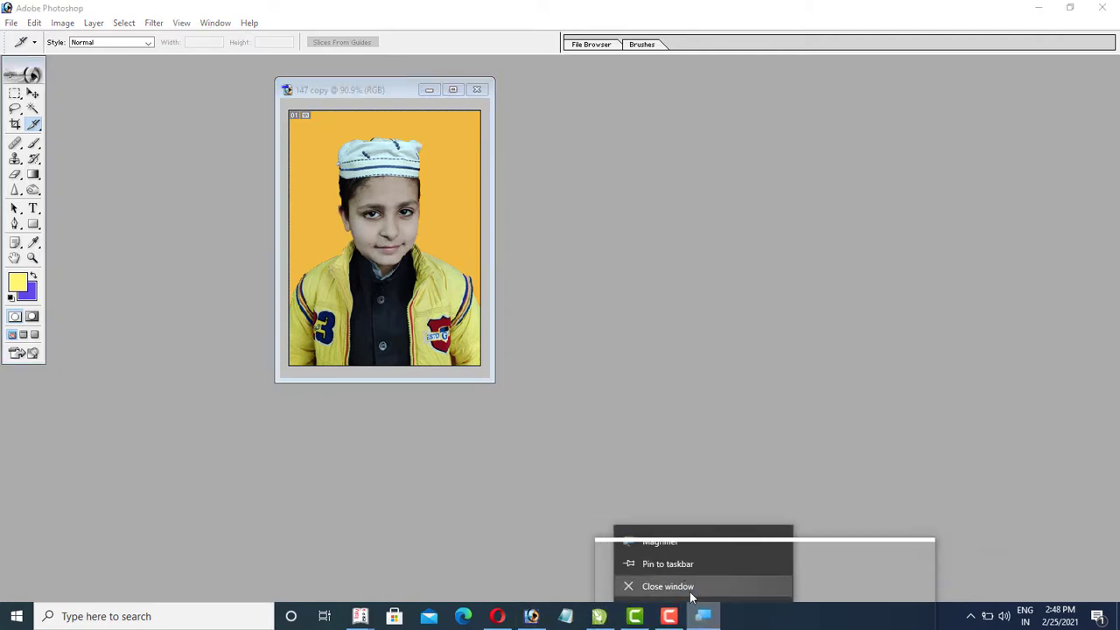
pyautogui.click(691, 586)
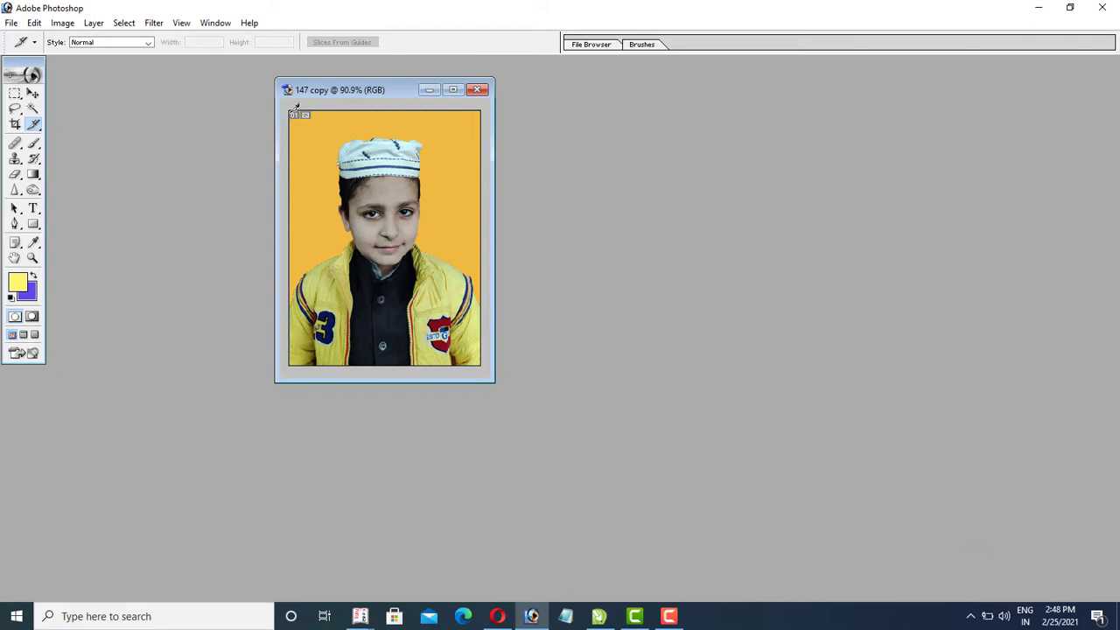
# Draw four slices on the portrait: upper-left corner, upper-right corner, right half of the face, and left side of the jacket
pyautogui.moveTo(297, 106); pyautogui.dragTo(388, 175)
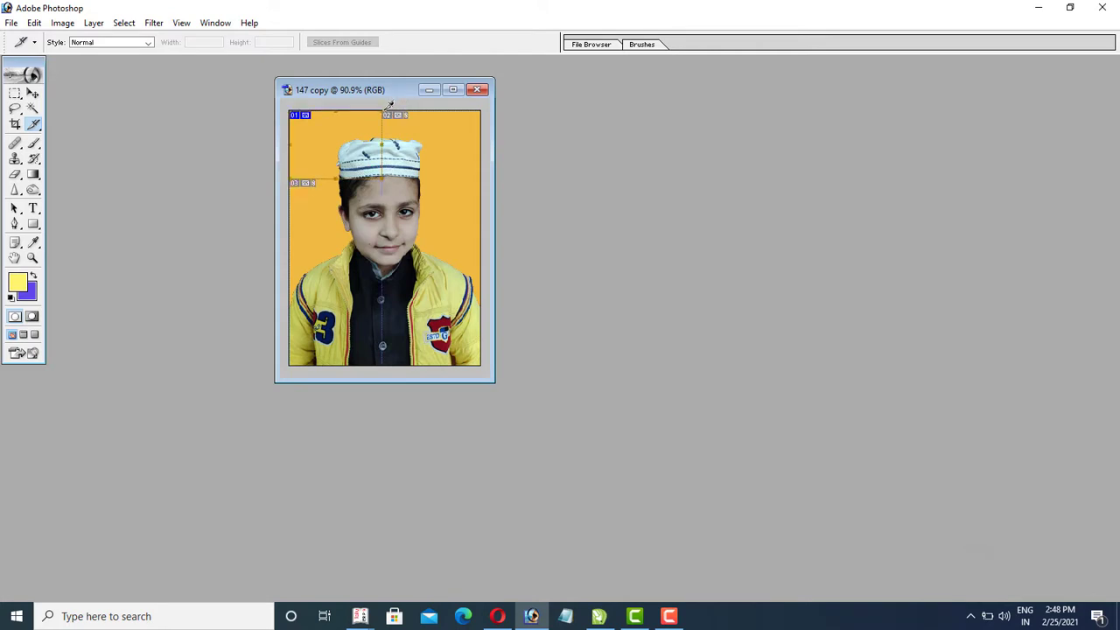
pyautogui.moveTo(385, 111); pyautogui.dragTo(486, 169)
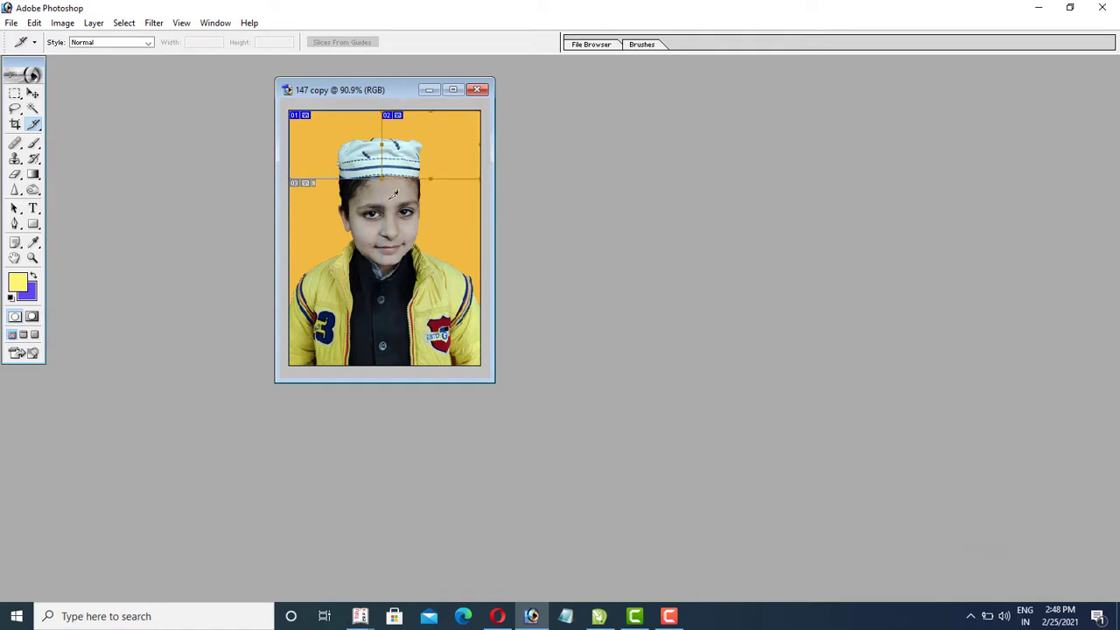
pyautogui.moveTo(383, 179); pyautogui.dragTo(483, 265)
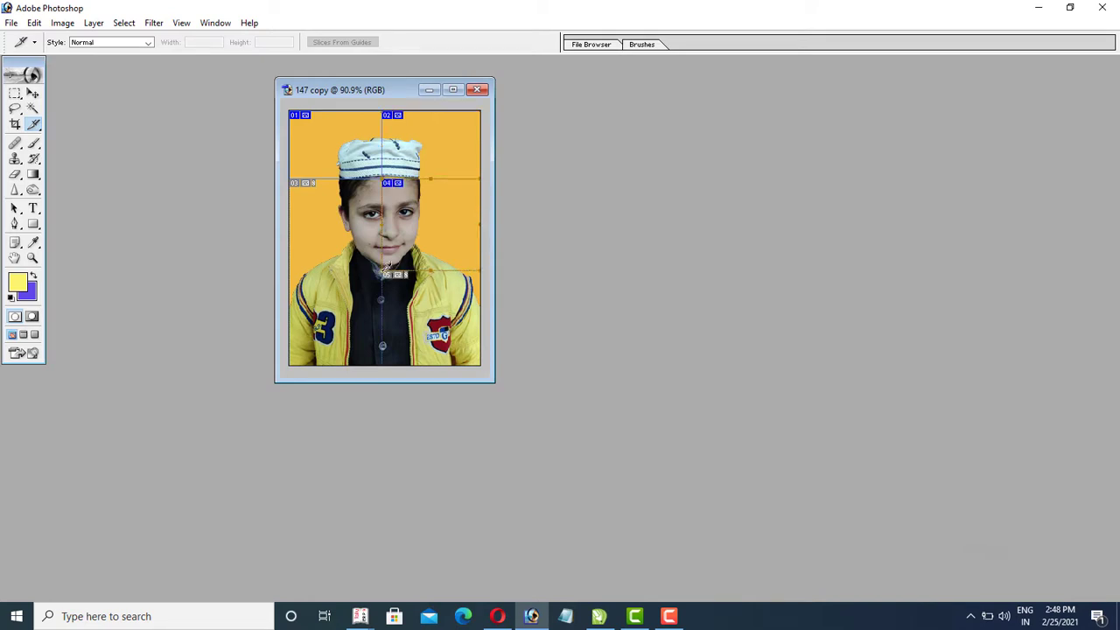
pyautogui.moveTo(382, 271); pyautogui.dragTo(287, 342)
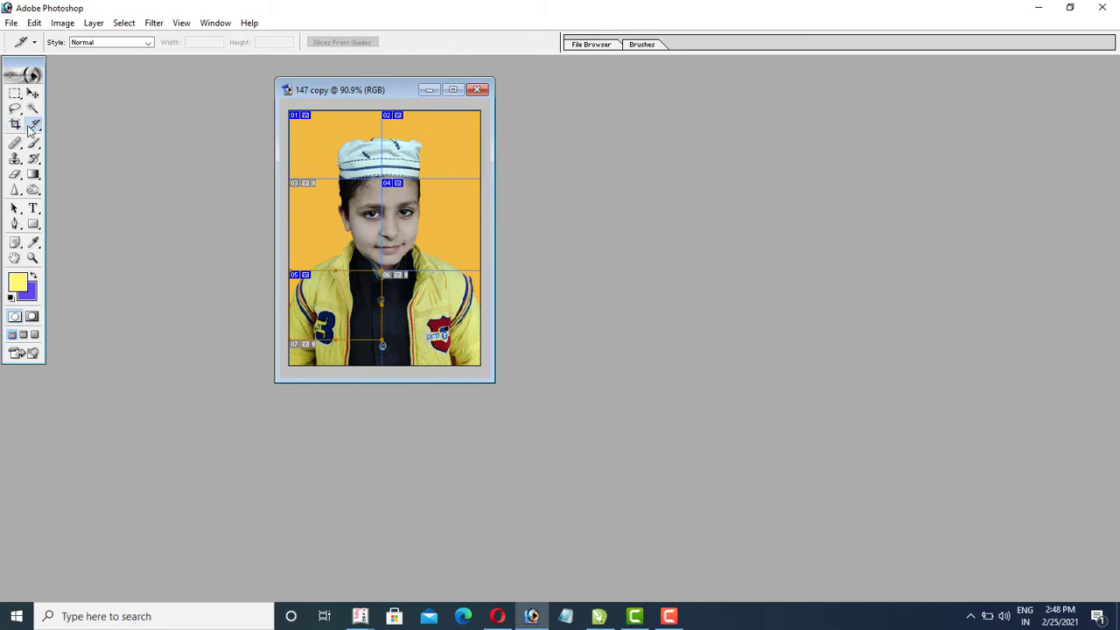
# Delete the slice covering the right half of the face using the Slice Select tool
pyautogui.moveTo(32, 127); pyautogui.dragTo(115, 143)
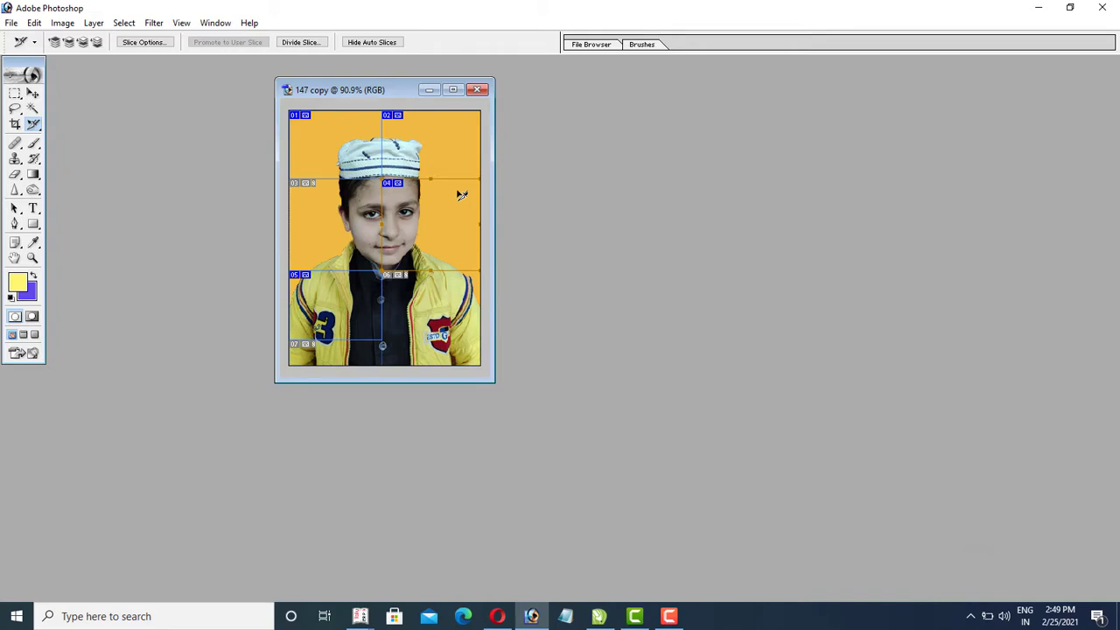
pyautogui.press('Delete')
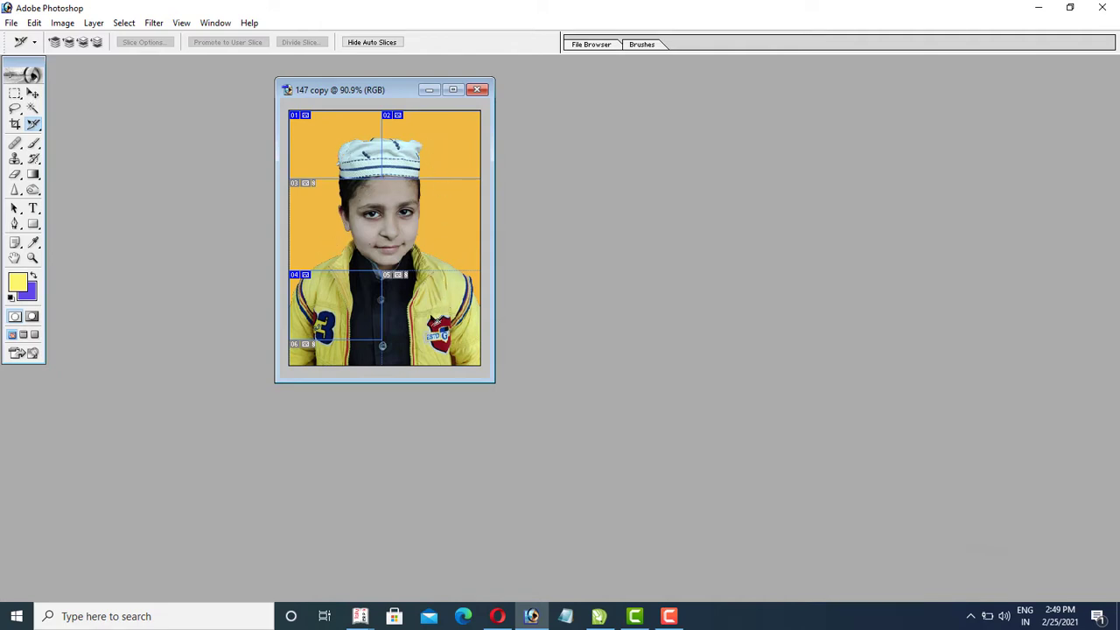
# Save the sliced image for the web to the Desktop as "Slice Tool", using HTML and Images format with all slices
pyautogui.click(13, 22)
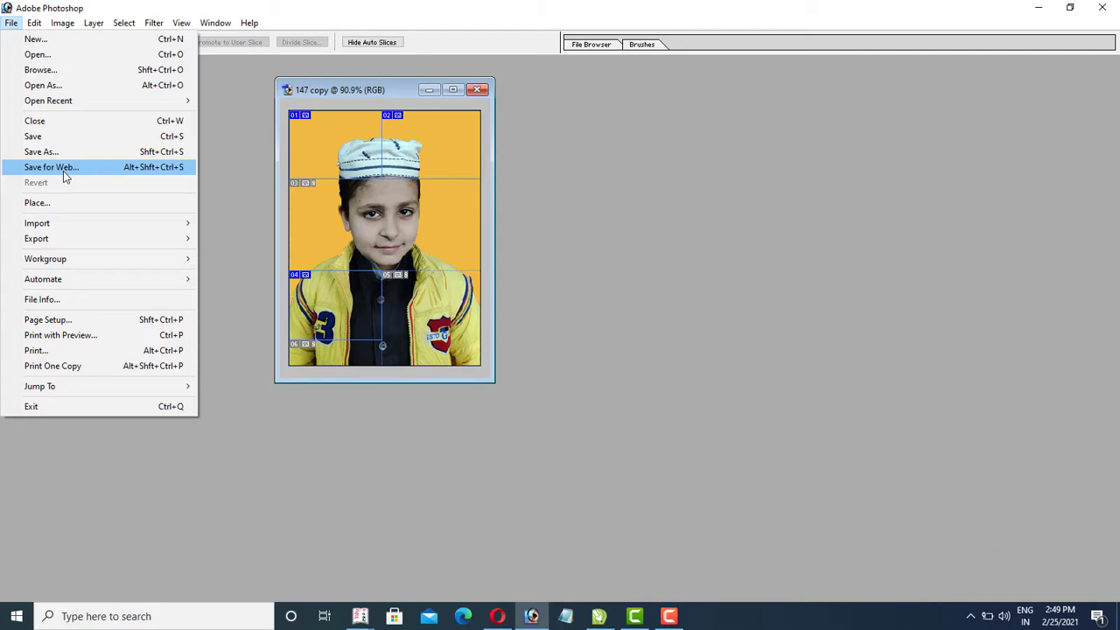
pyautogui.click(63, 171)
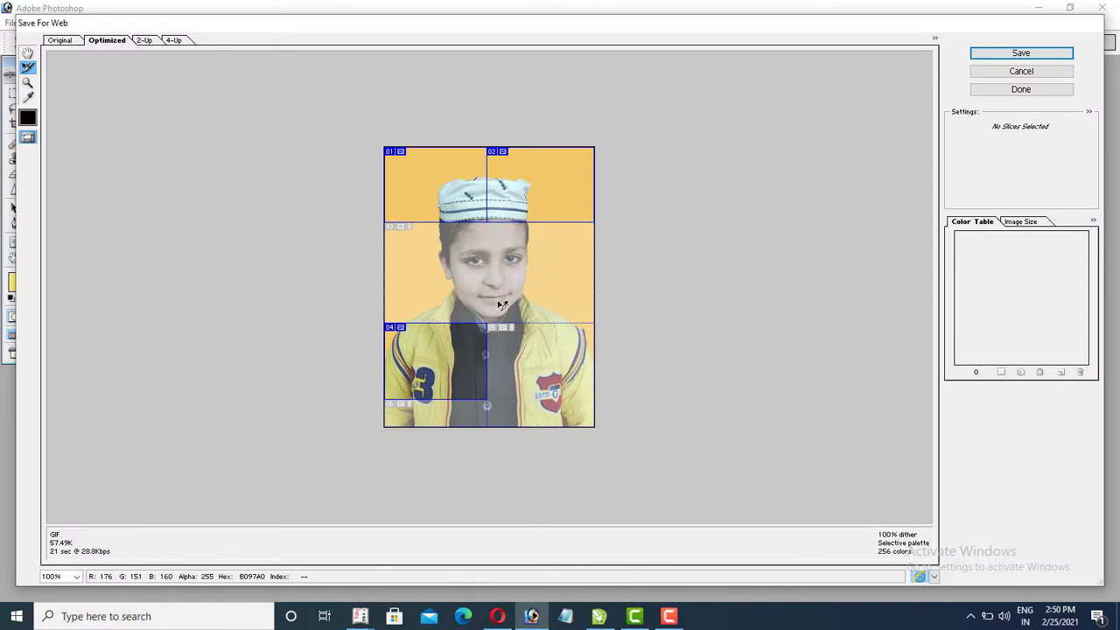
pyautogui.click(1022, 54)
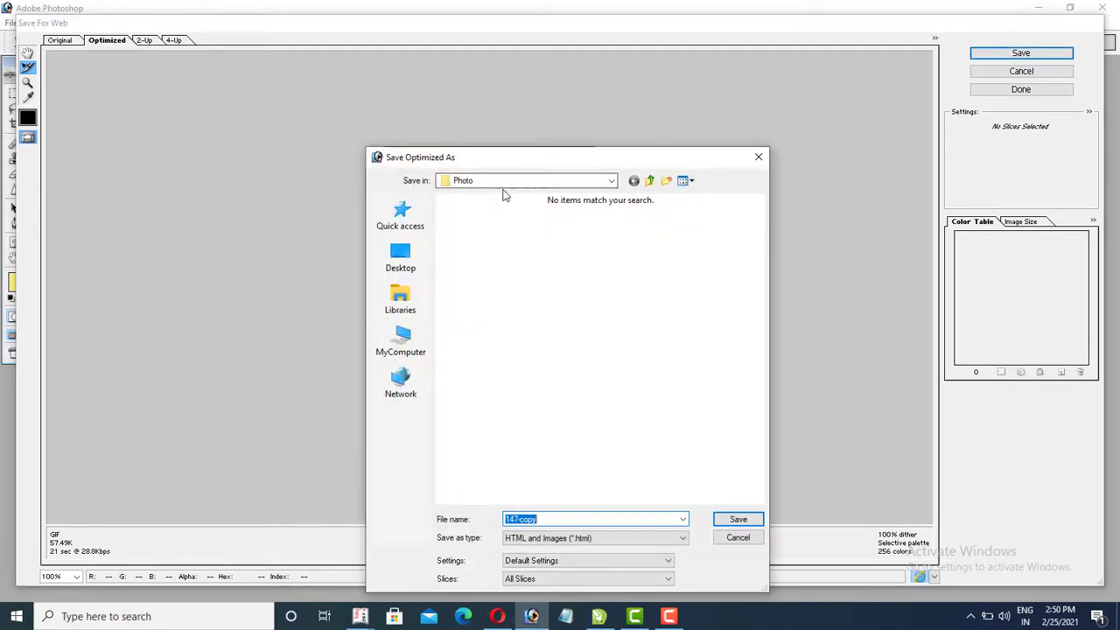
pyautogui.click(400, 254)
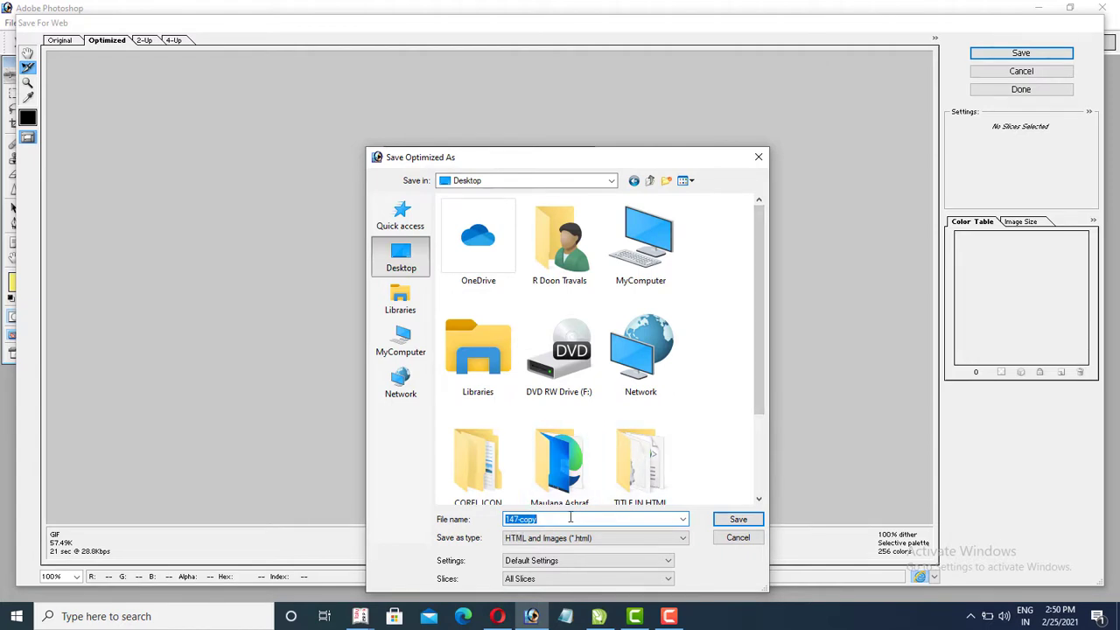
pyautogui.write('Slice Tool')
pyautogui.click(716, 519)
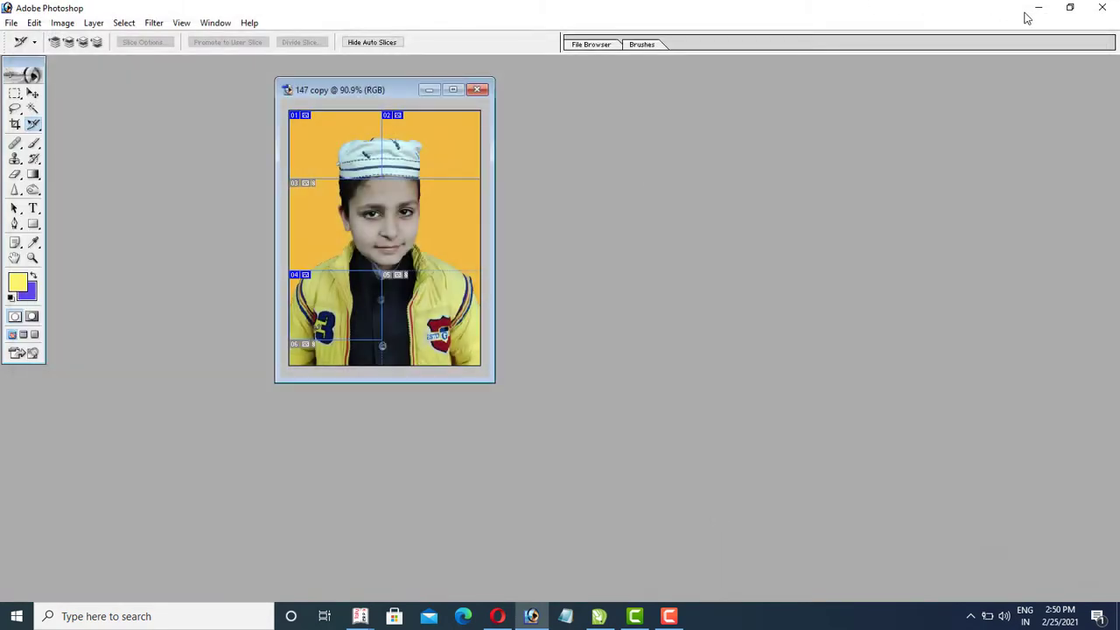
# Minimize Photoshop, refresh the desktop, and view the exported Slice-Tool HTML page maximized in Microsoft Edge before closing it
pyautogui.click(1040, 7)
pyautogui.rightClick(507, 193)
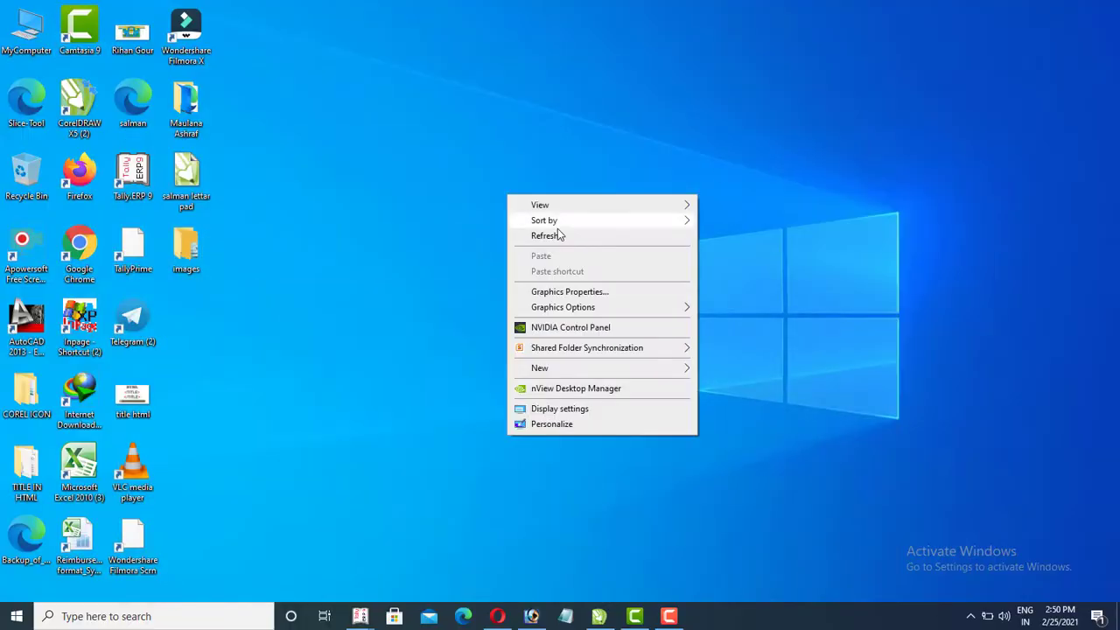
pyautogui.click(561, 236)
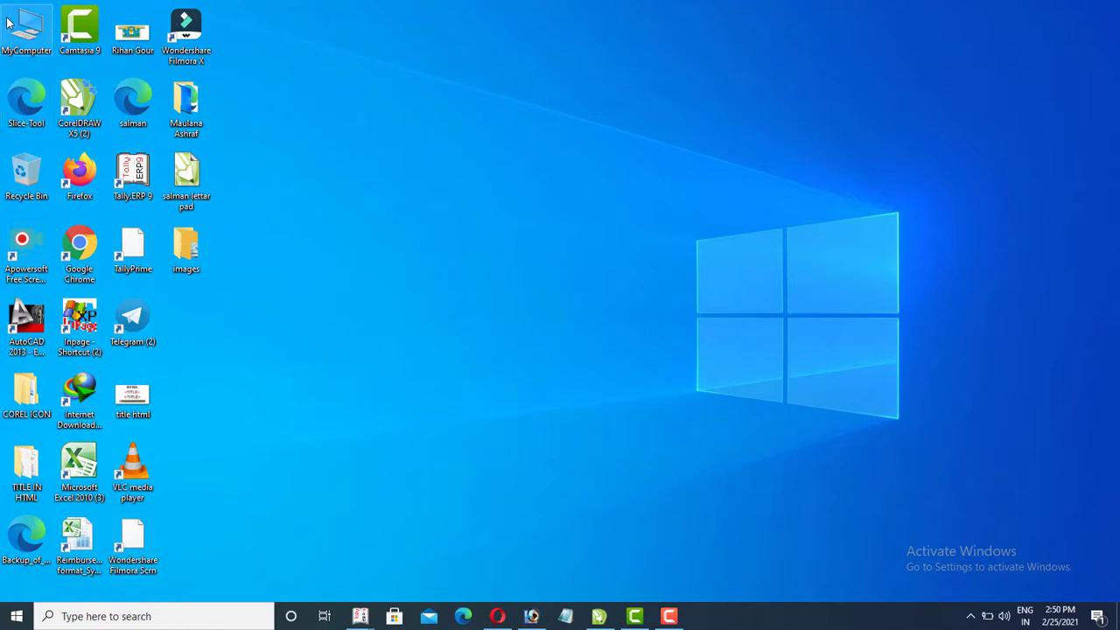
pyautogui.doubleClick(35, 105)
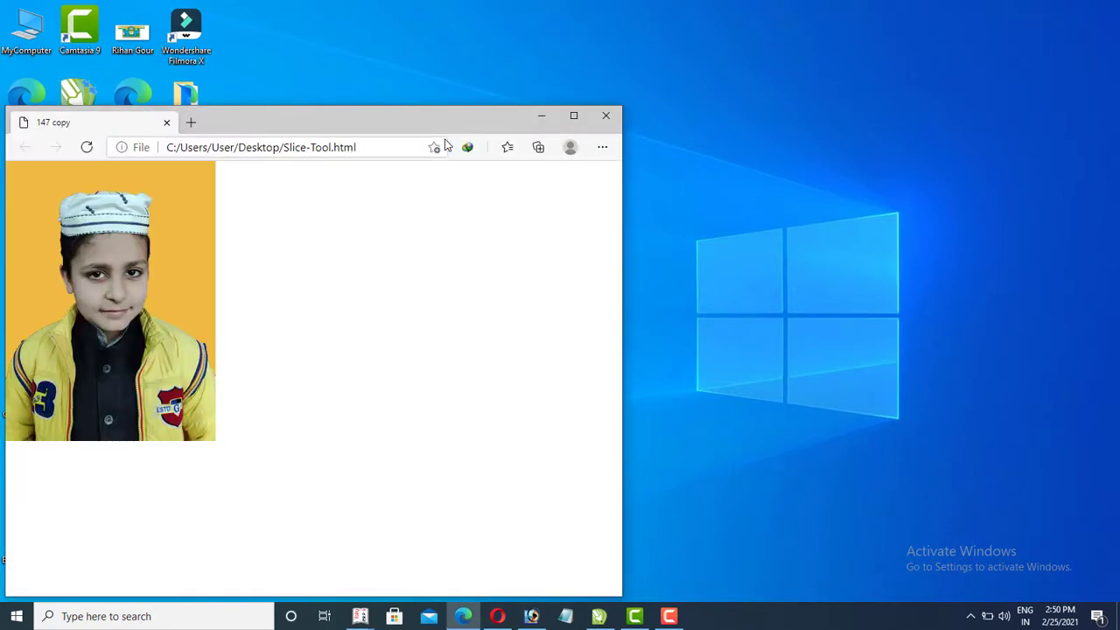
pyautogui.click(573, 115)
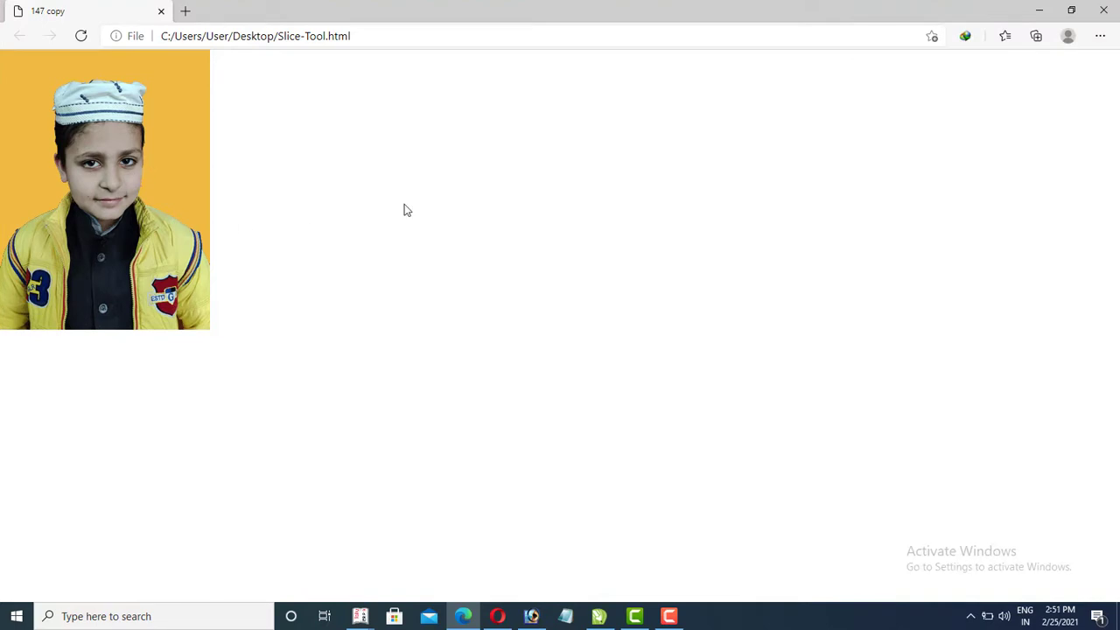
pyautogui.click(1072, 10)
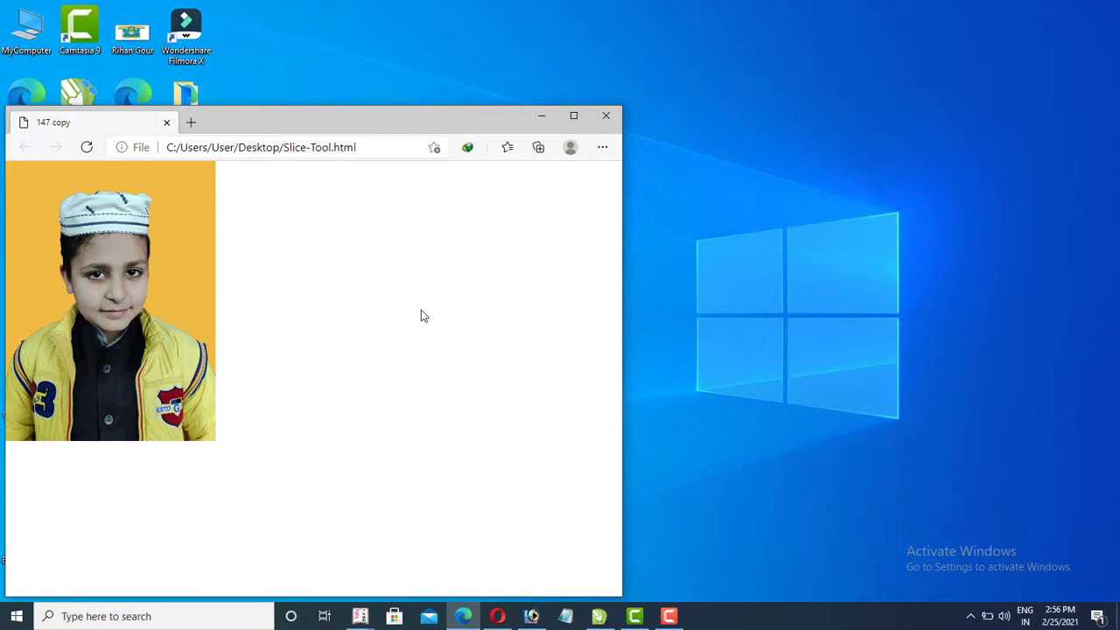
pyautogui.click(573, 117)
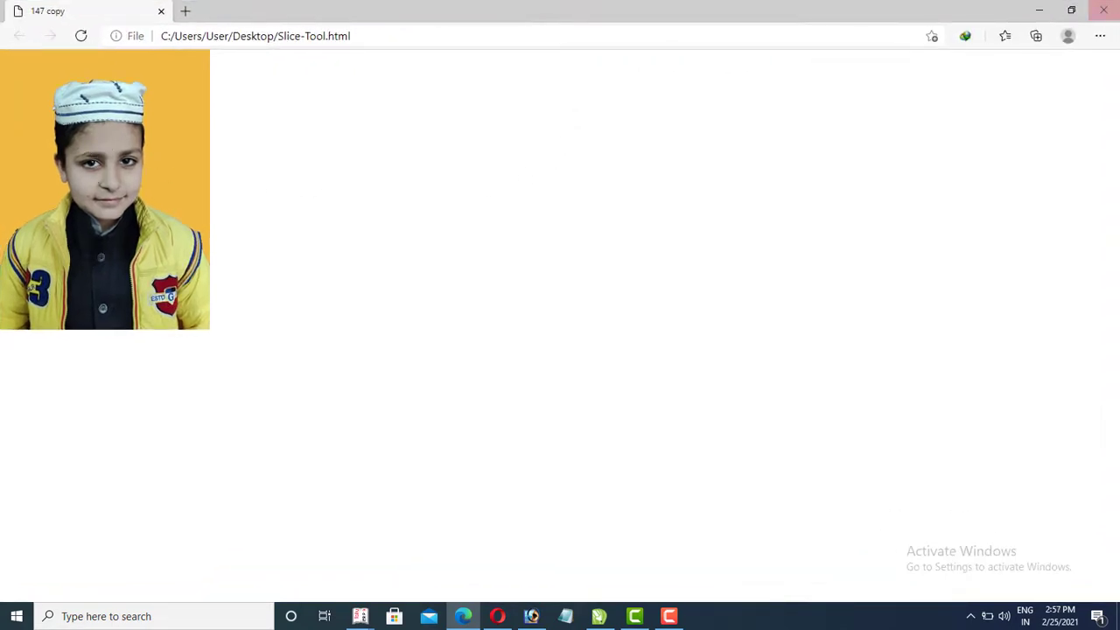
pyautogui.click(1105, 11)
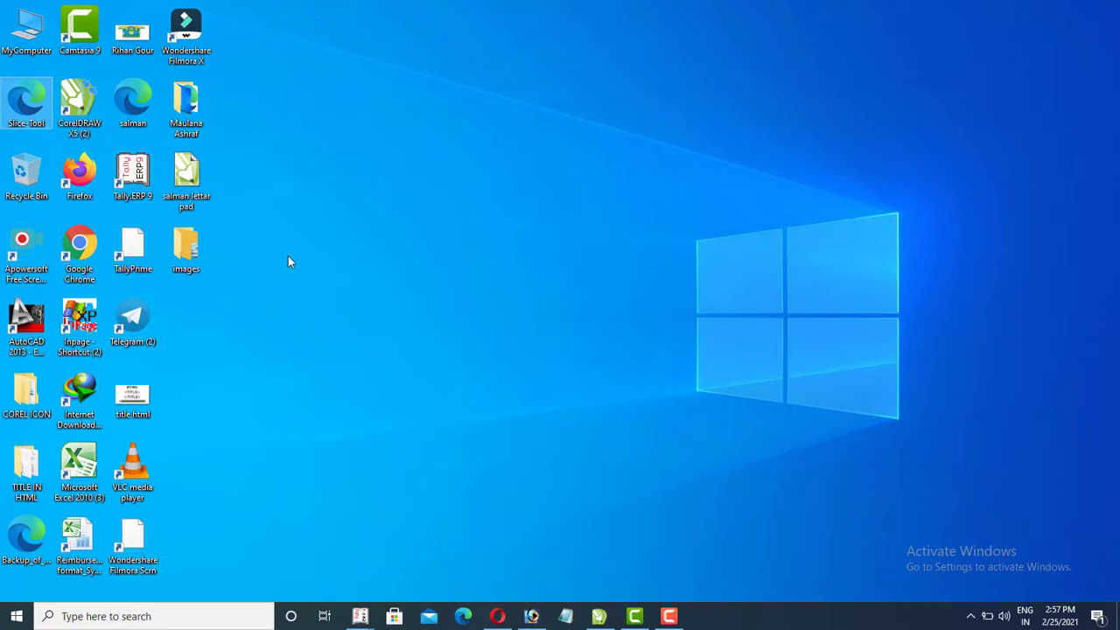
# Examine the exported slice files in the desktop's images folder, then minimize the folder window
pyautogui.doubleClick(178, 258)
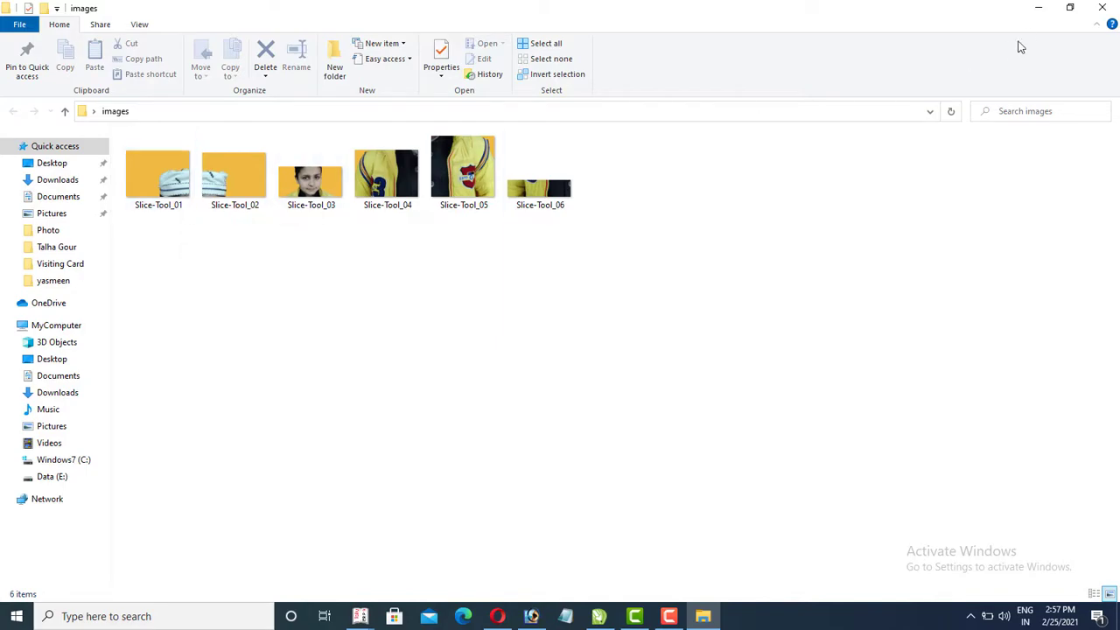
pyautogui.click(1038, 8)
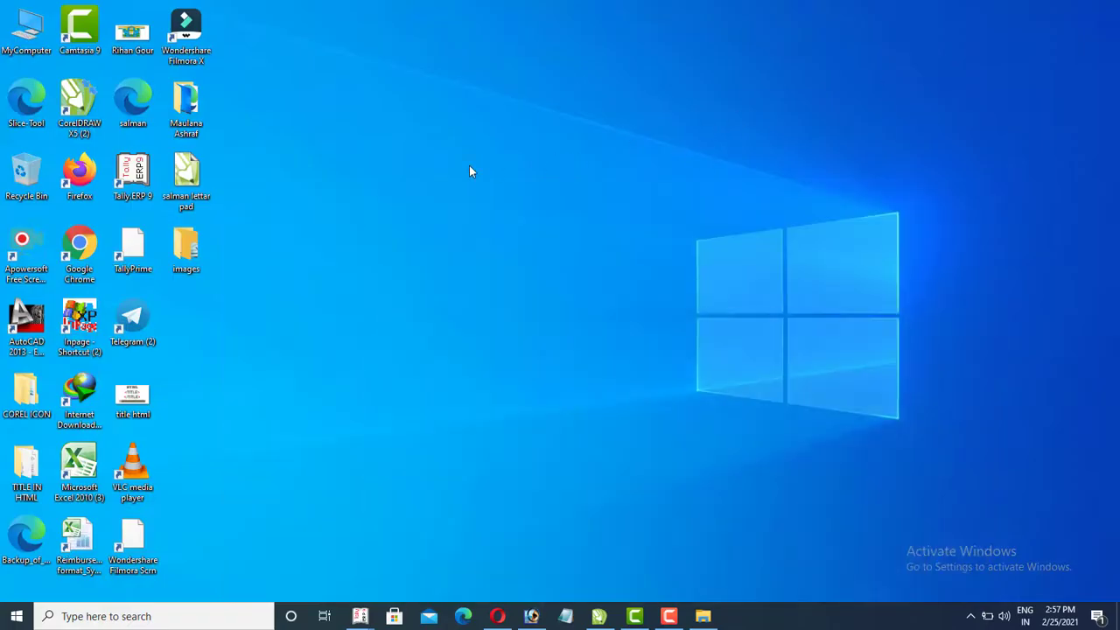